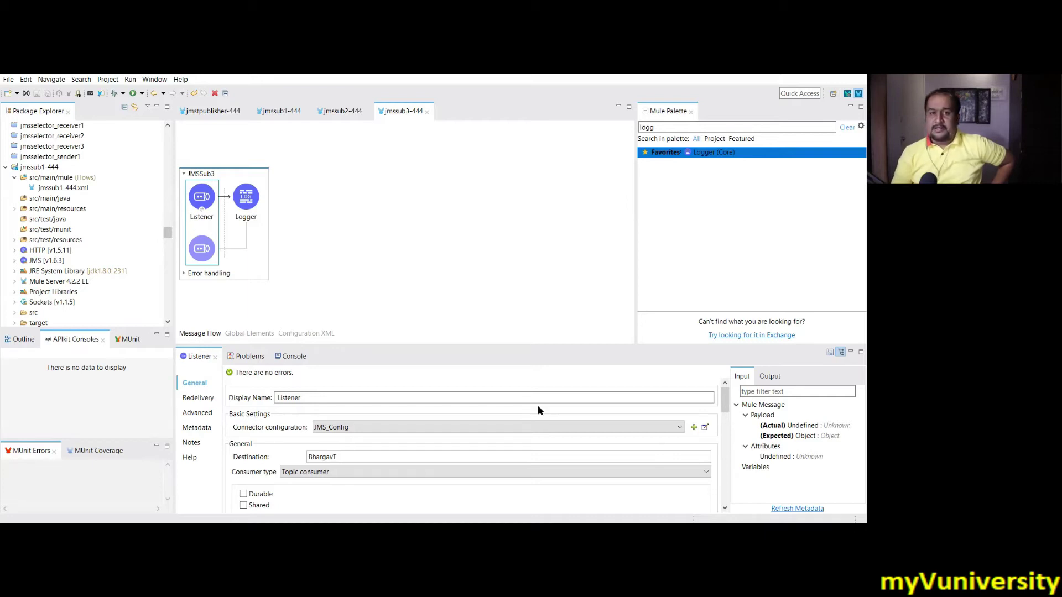
# Make the JMSSub3 flow's listener a durable topic subscriber with the subscription name sub3.
pyautogui.click(244, 494)
pyautogui.scroll(-3, 246, 464)
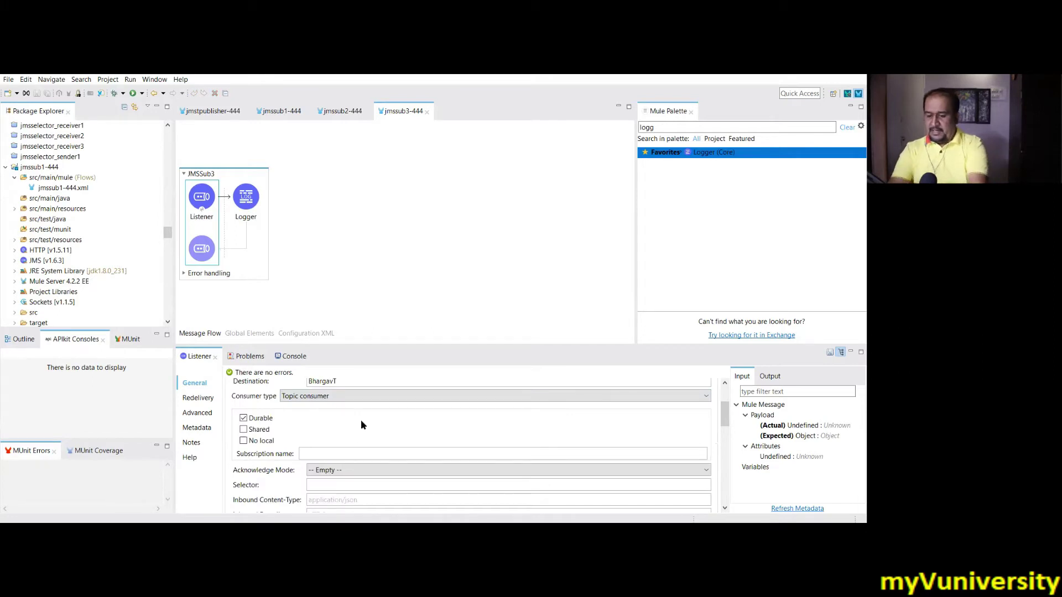
pyautogui.write('sub3')
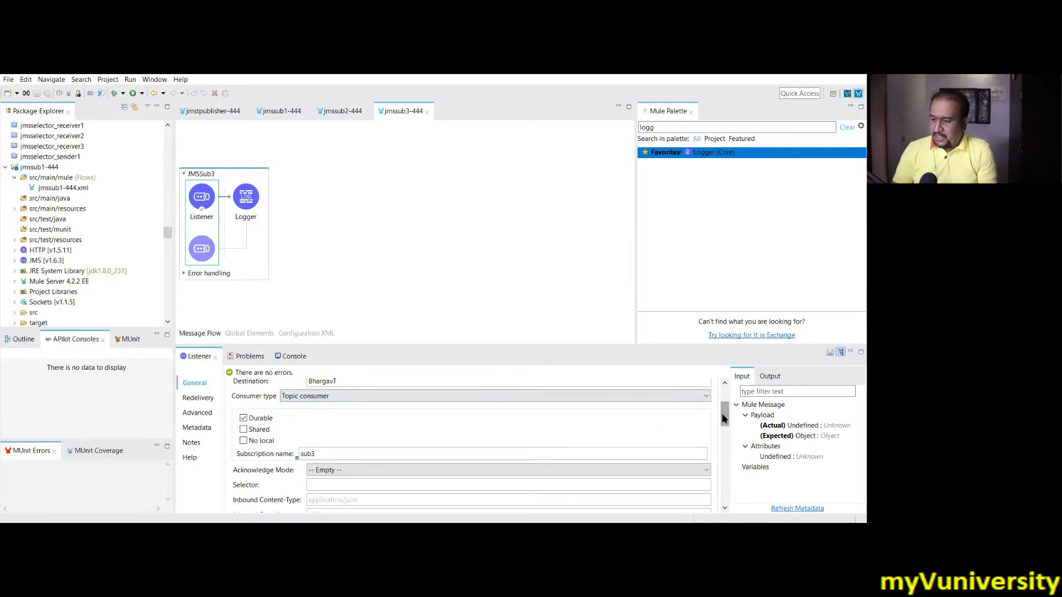
# Set the client id to 1001 in the connection settings of the listener's JMS_Config.
pyautogui.scroll(3, 715, 429)
pyautogui.click(705, 429)
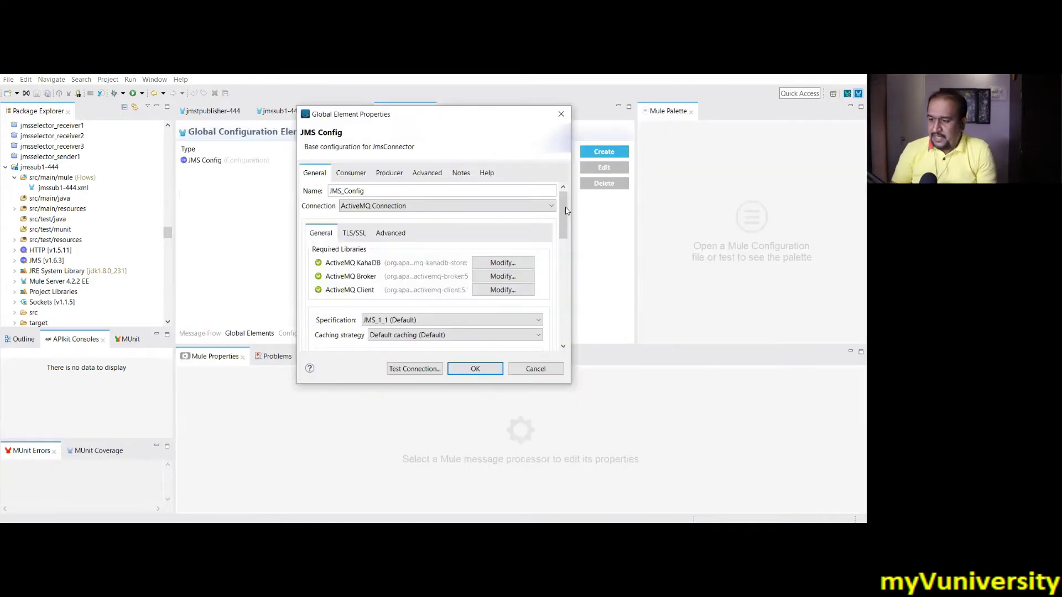
pyautogui.scroll(-5, 556, 246)
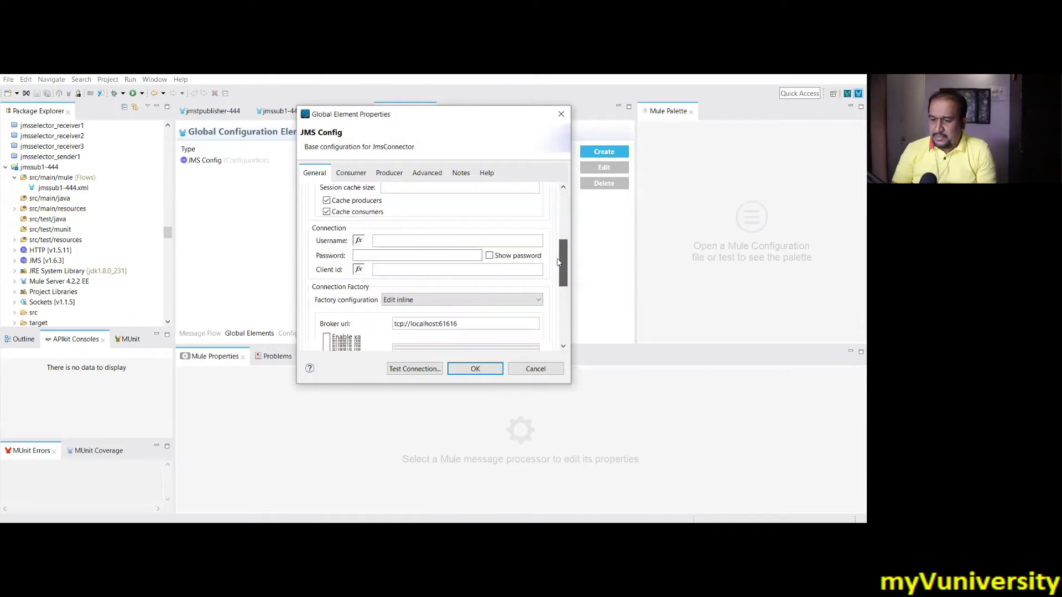
pyautogui.scroll(-5, 557, 270)
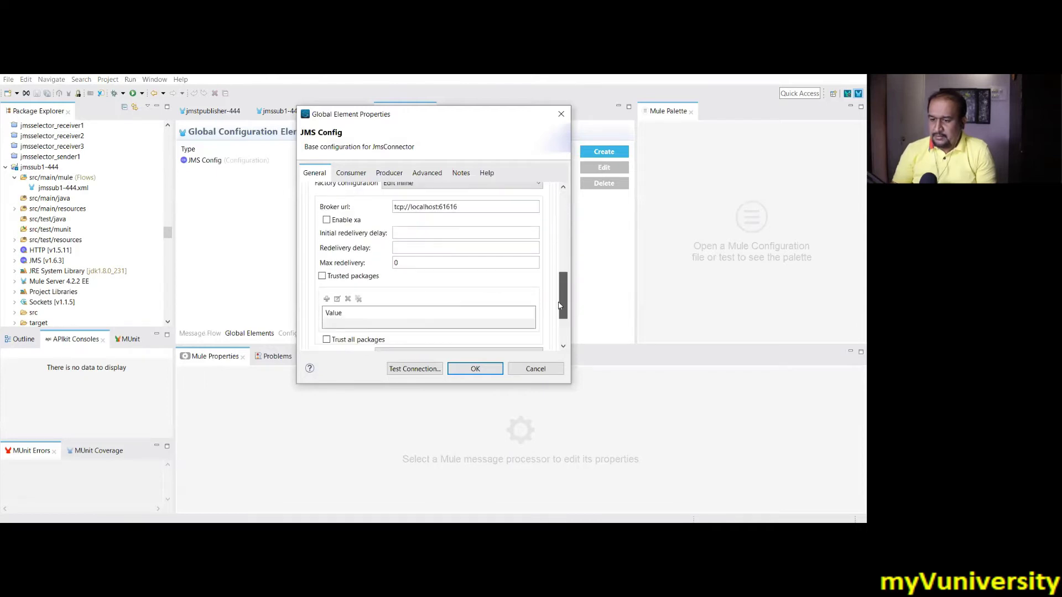
pyautogui.scroll(3, 559, 288)
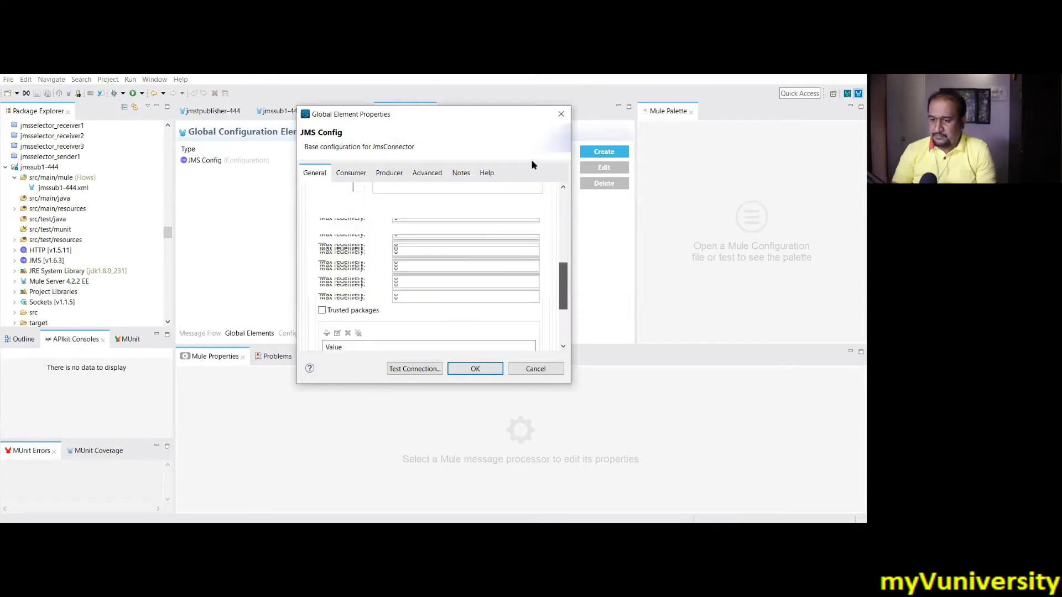
pyautogui.scroll(7, 347, 177)
pyautogui.click(348, 174)
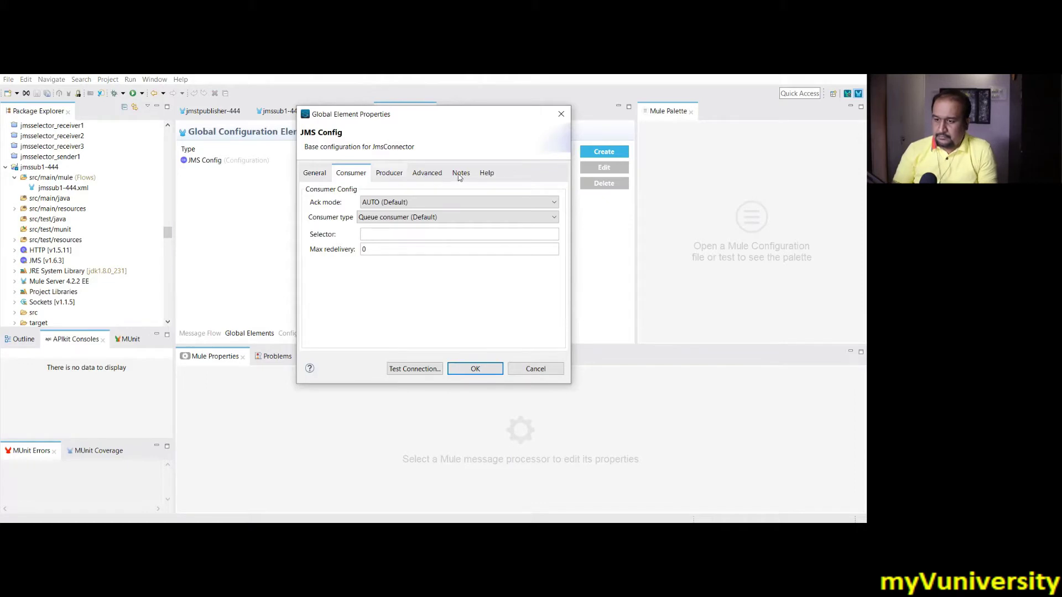
pyautogui.click(311, 174)
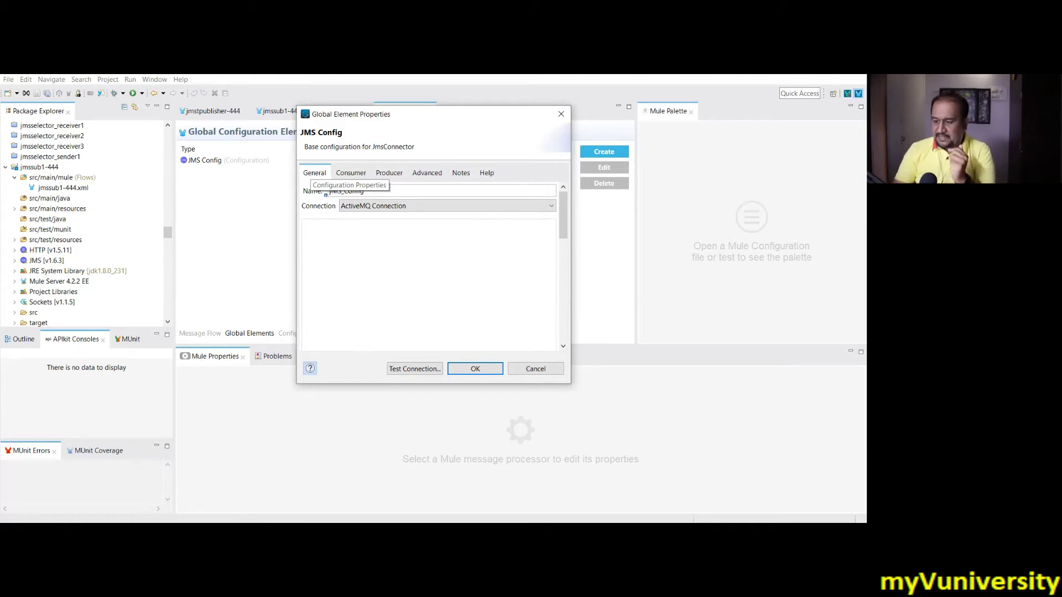
pyautogui.hotkey('alt', 'Tab')
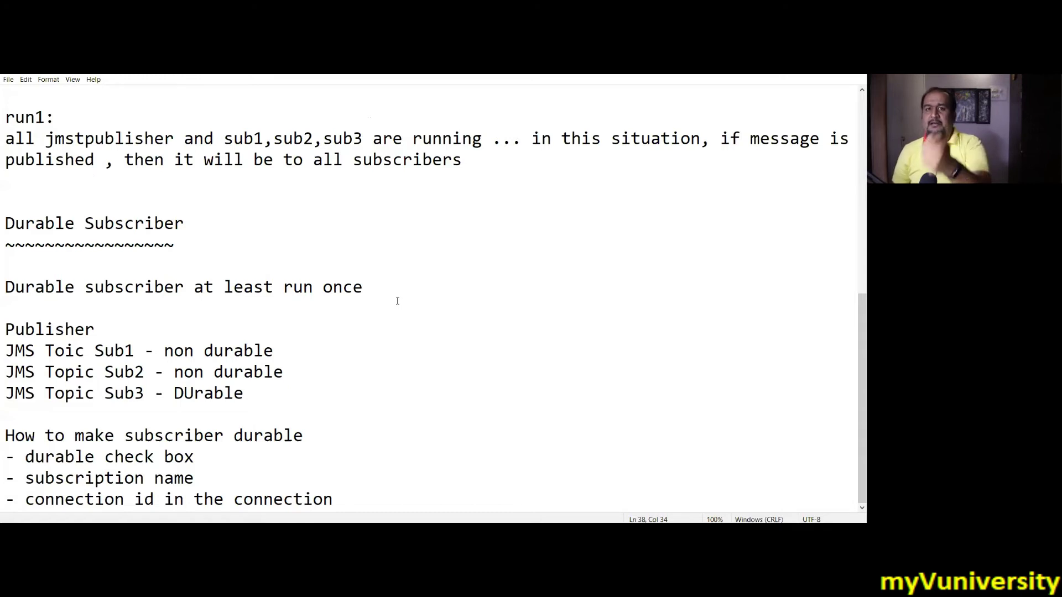
pyautogui.hotkey('alt', 'Tab')
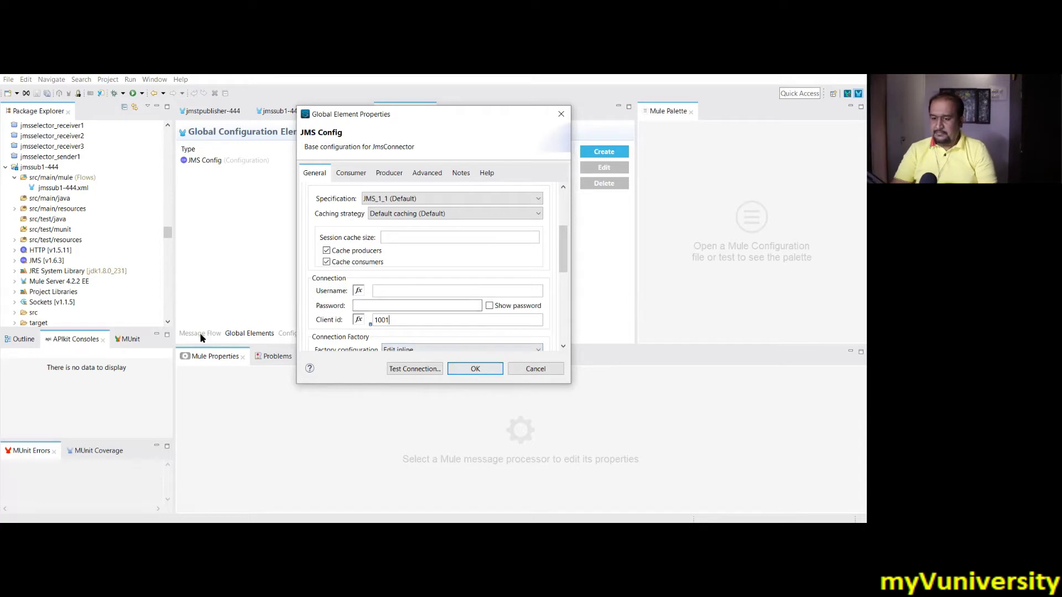
pyautogui.press('Return')
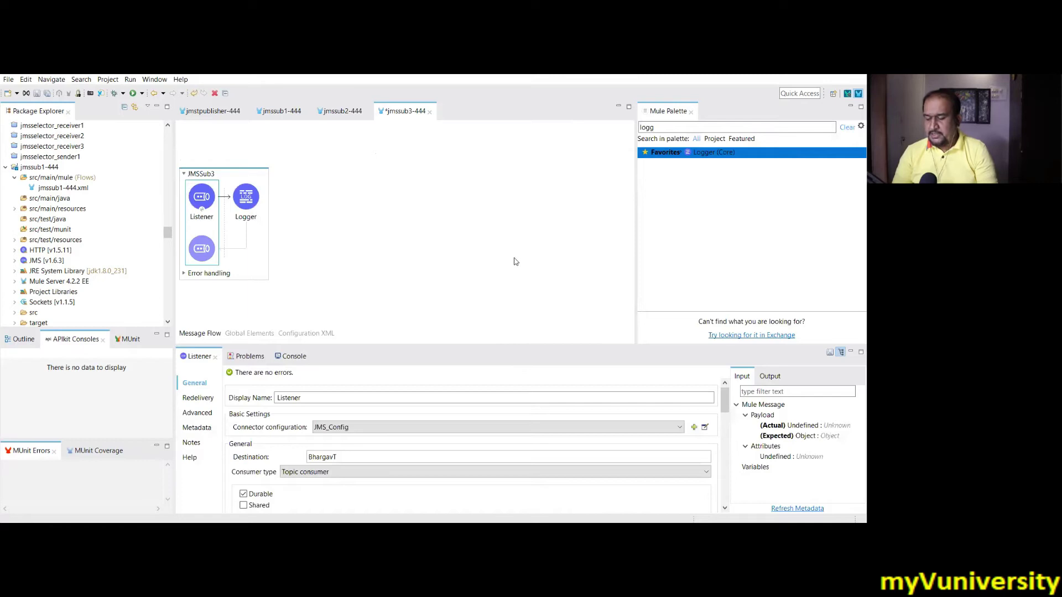
pyautogui.scroll(-3, 510, 262)
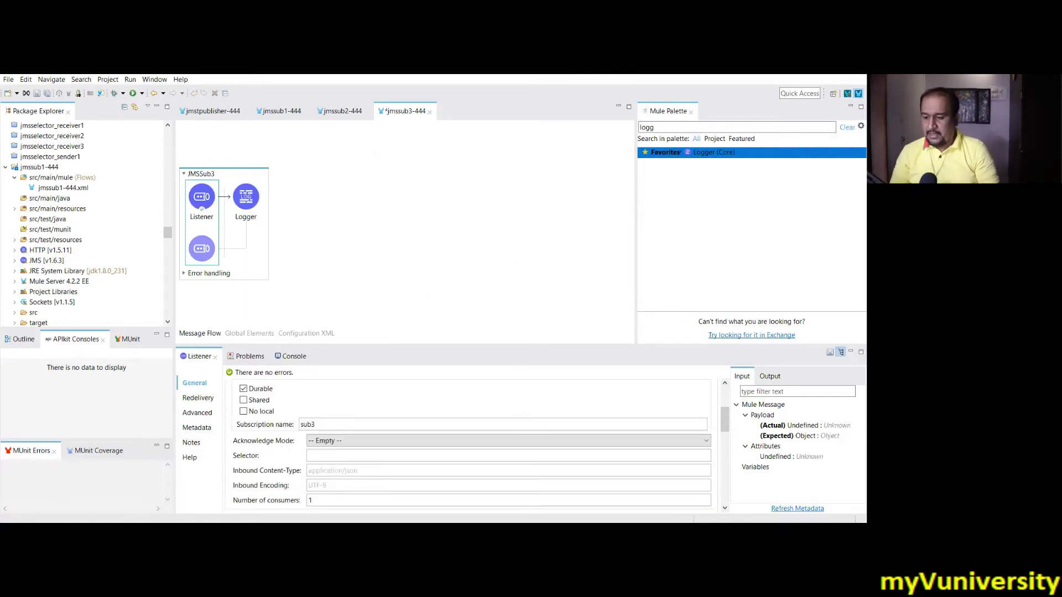
# Switch to the ActiveMQ console and refresh Topics to check the number of consumers on the listener's topic.
pyautogui.hotkey('alt', 'Tab')
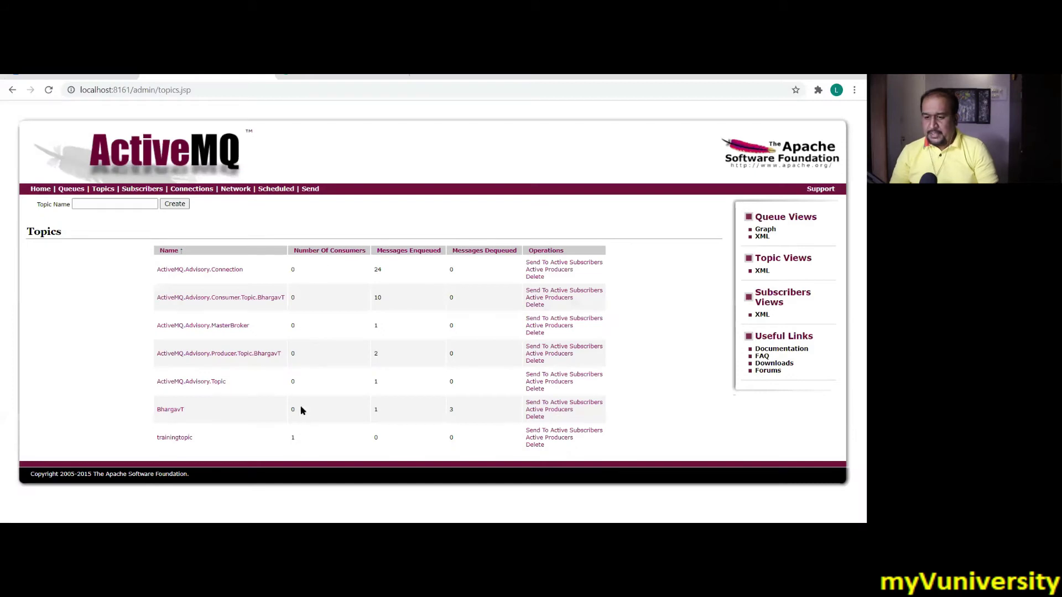
pyautogui.click(48, 90)
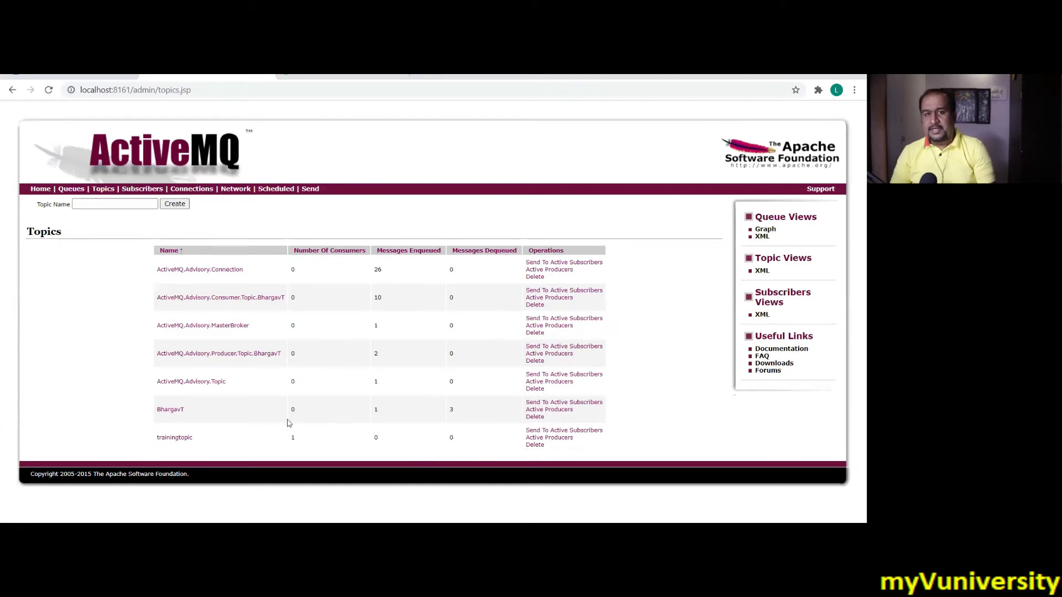
pyautogui.doubleClick(293, 410)
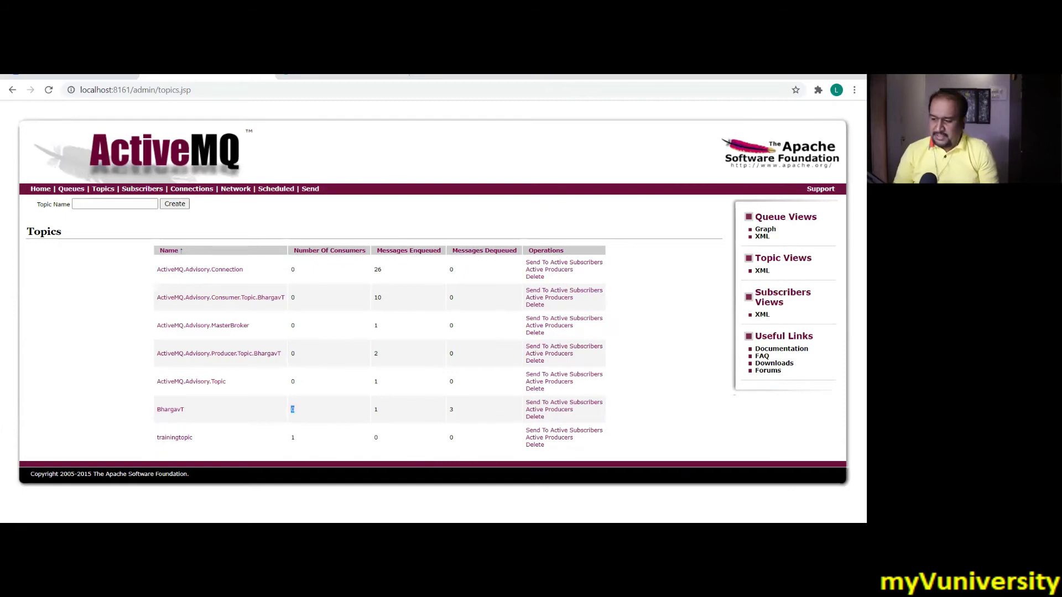
# In Anypoint Studio, limit the jmsqreceiver444 debug configuration to the jmssub3-444 project and launch it, saving the changes.
pyautogui.hotkey('alt', 'Tab')
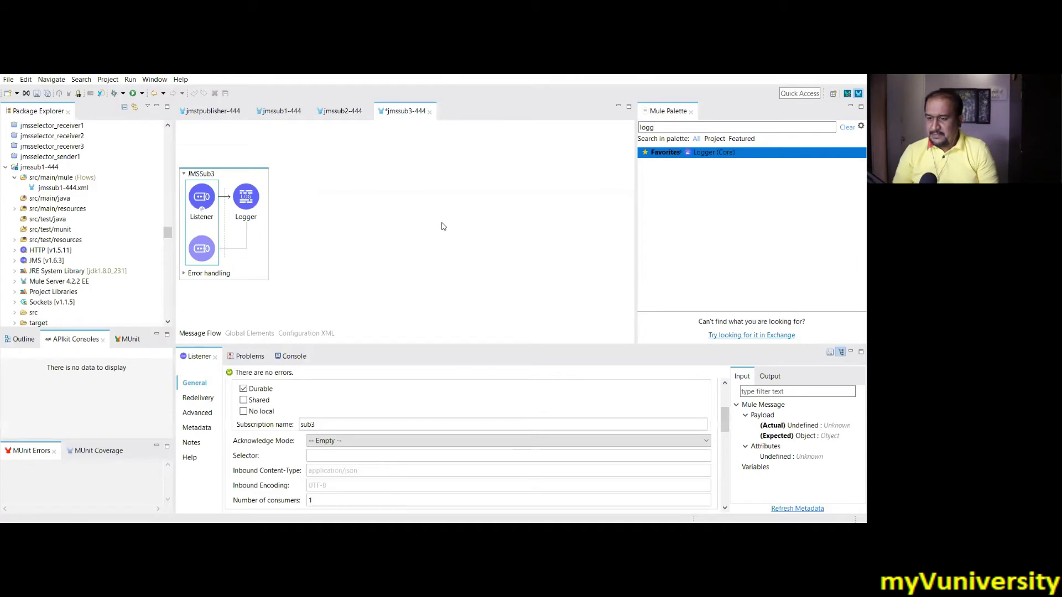
pyautogui.click(130, 79)
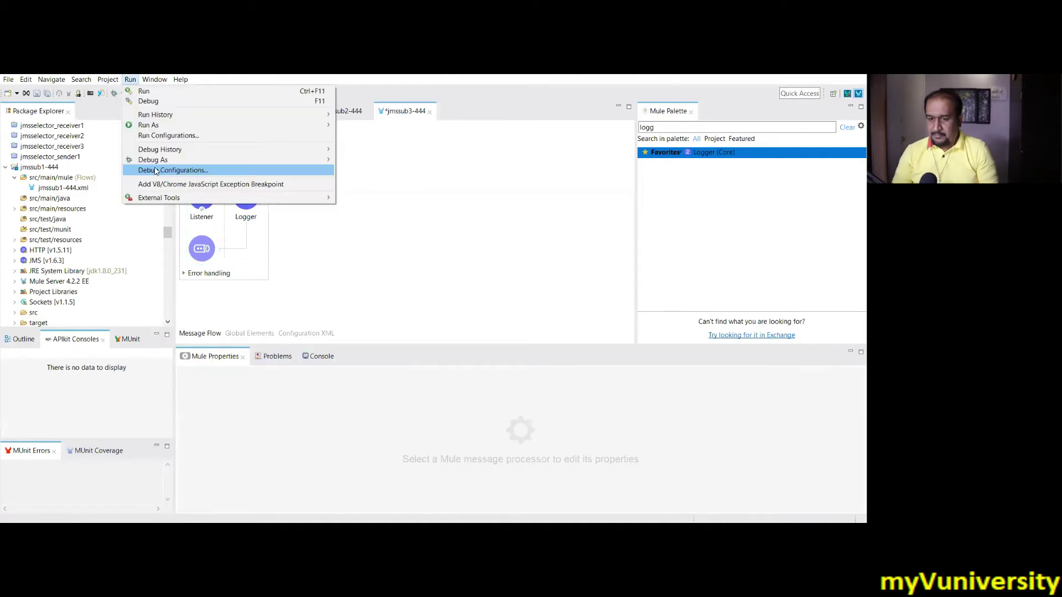
pyautogui.press('Return')
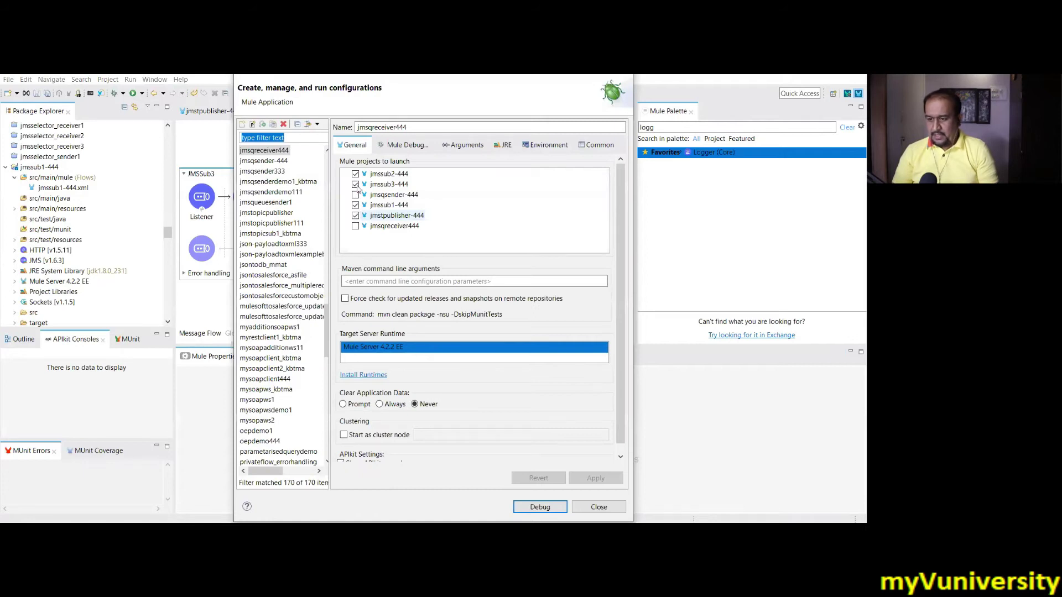
pyautogui.click(356, 174)
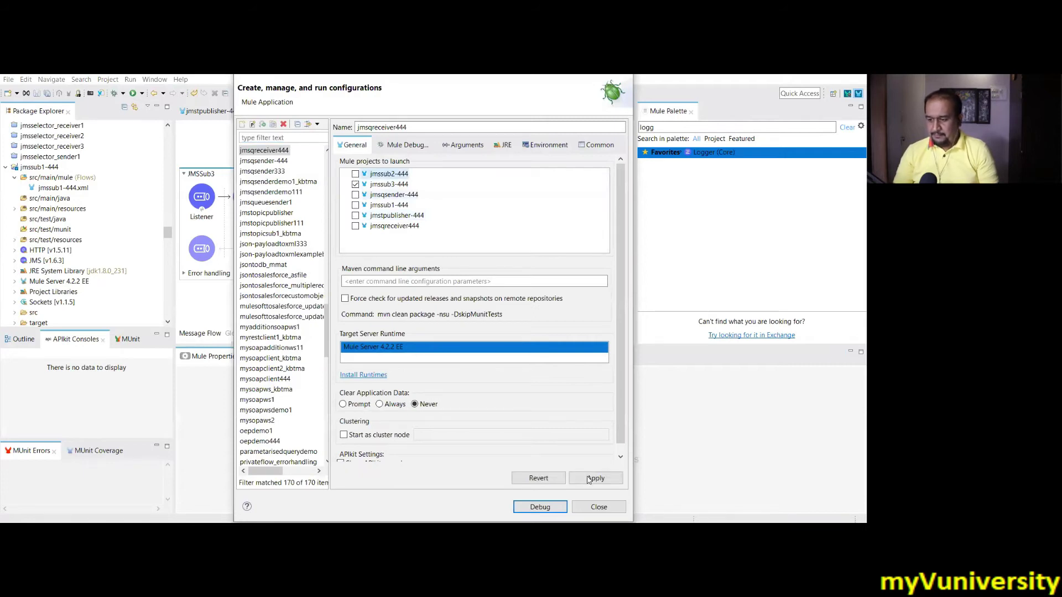
pyautogui.click(589, 480)
pyautogui.click(546, 507)
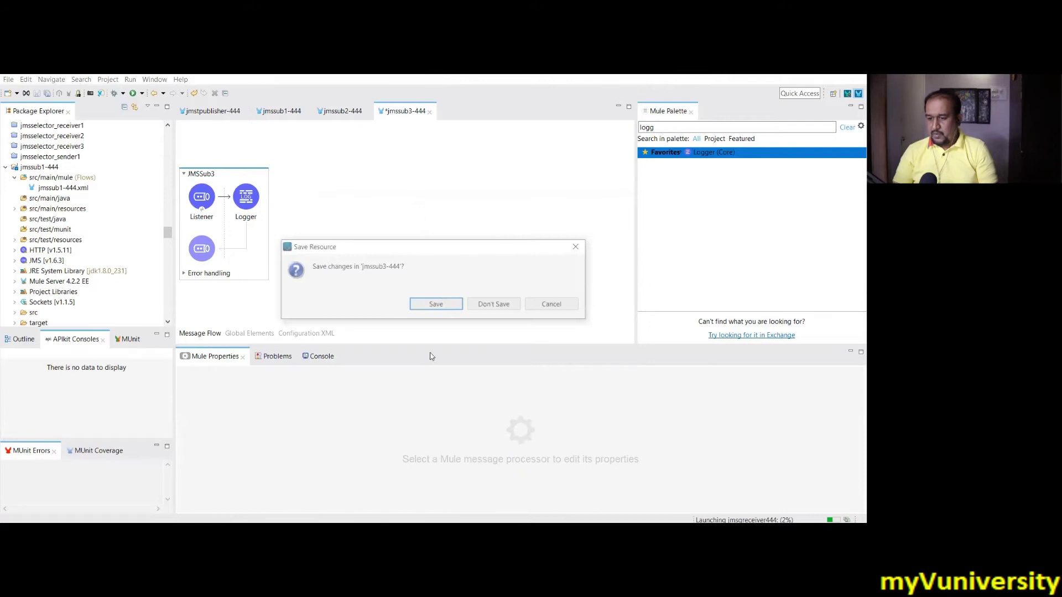
pyautogui.click(437, 305)
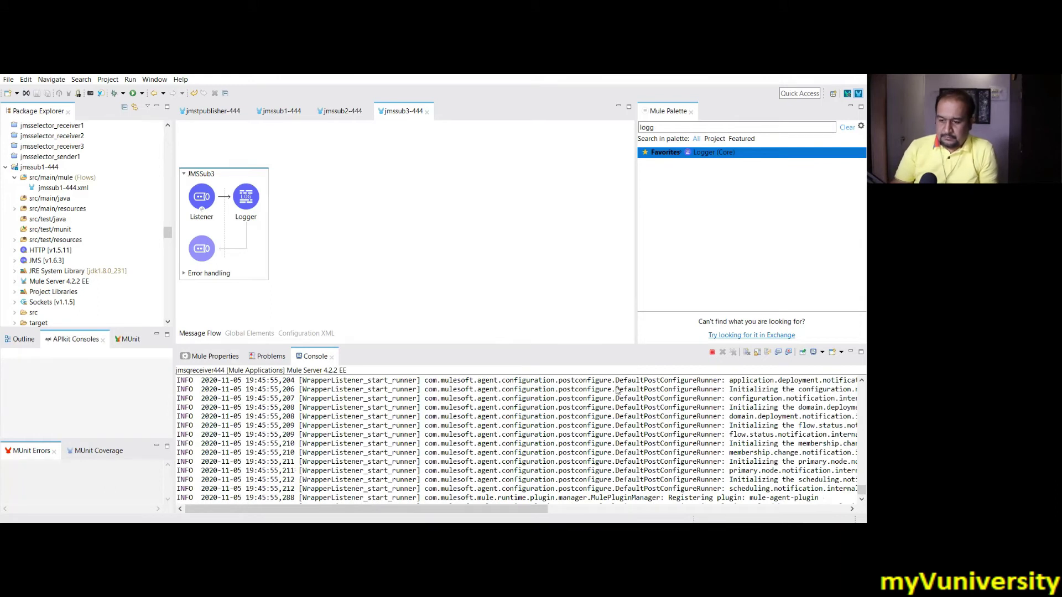
pyautogui.click(848, 94)
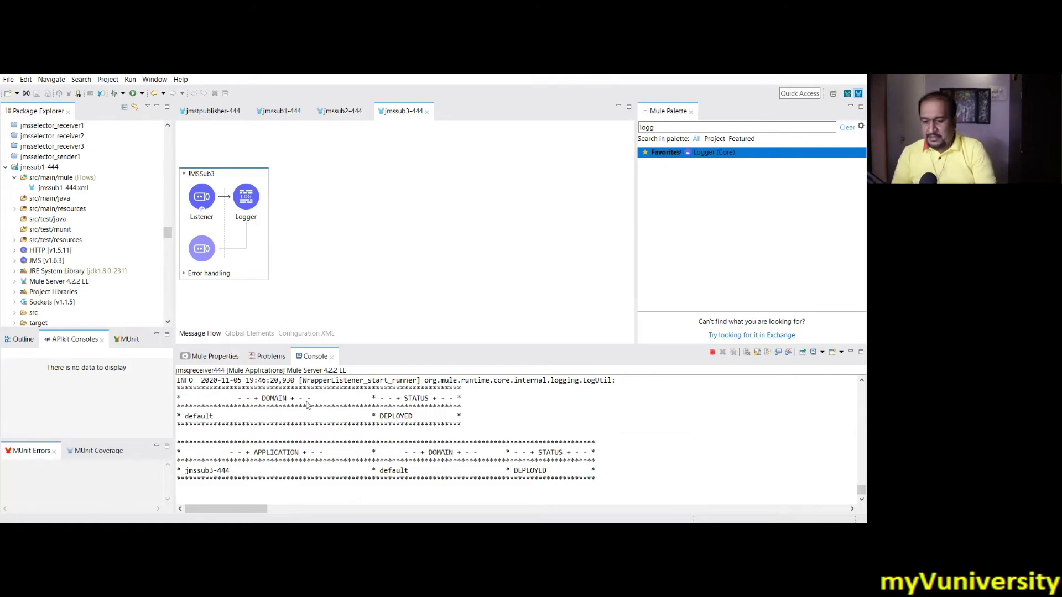
# In the ActiveMQ console, examine the topic's consumers and the active durable topic subscriber with client id 1001.
pyautogui.hotkey('alt', 'Tab')
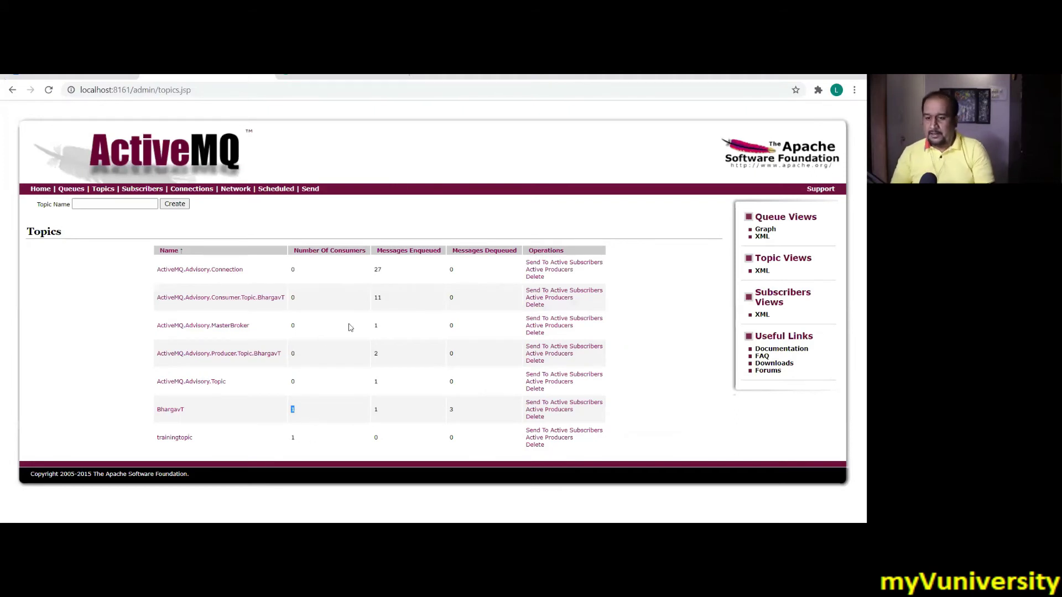
pyautogui.click(150, 194)
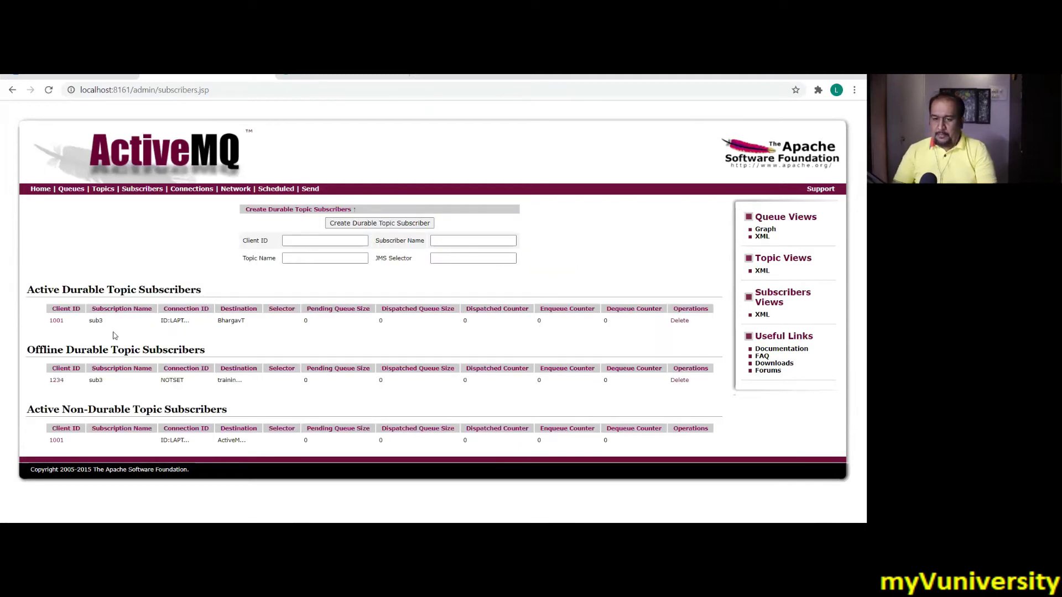
pyautogui.moveTo(65, 322)
pyautogui.mouseDown()
pyautogui.moveTo(44, 326)
pyautogui.moveTo(64, 328)
pyautogui.mouseUp()
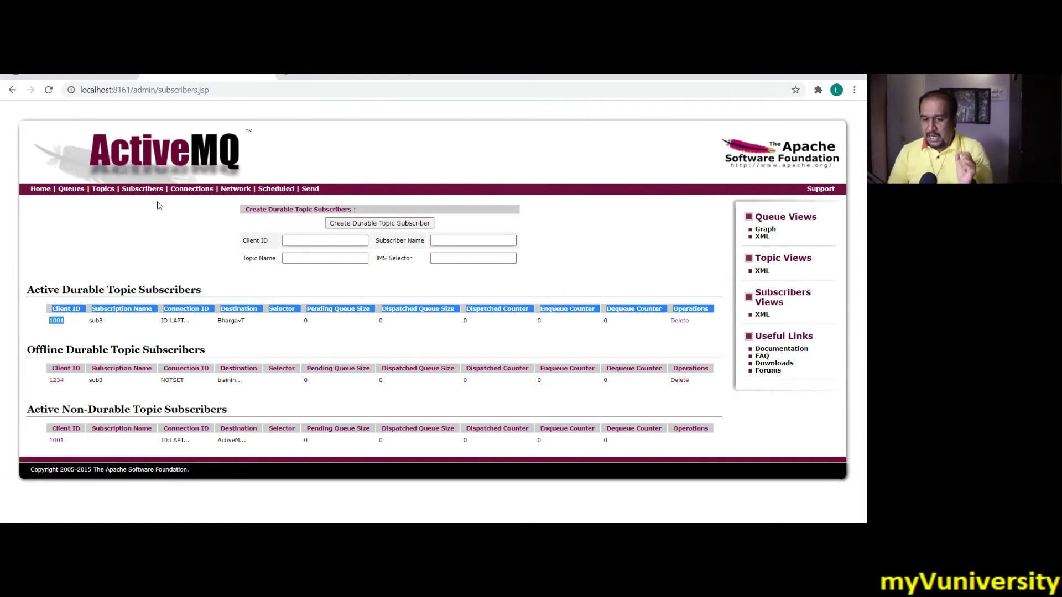
pyautogui.click(101, 190)
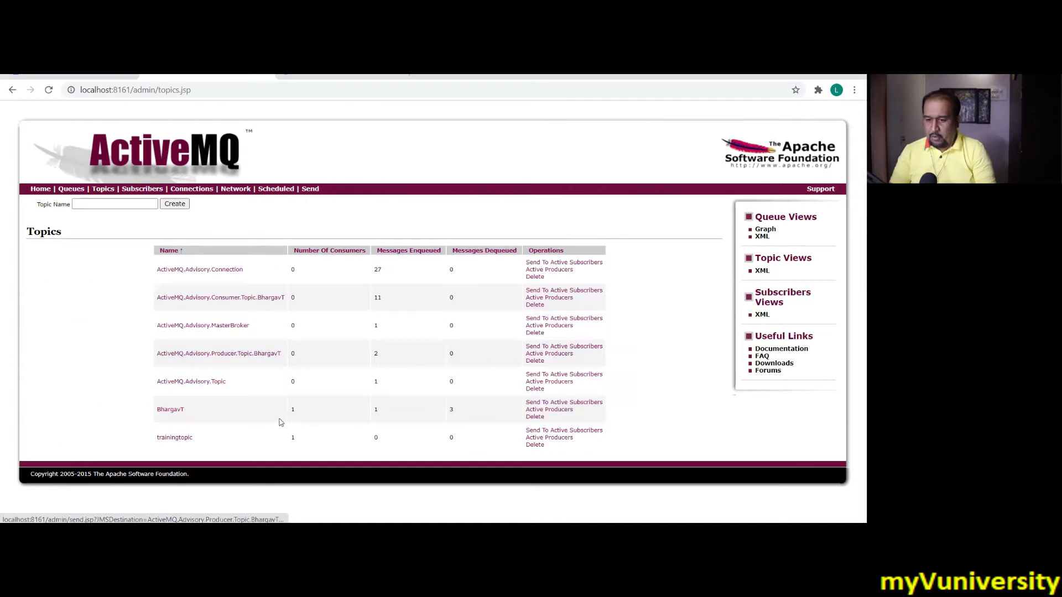
# Stop the running jmssub3-444 application in Anypoint Studio and recheck the topic's consumers in the ActiveMQ console.
pyautogui.hotkey('alt', 'Tab')
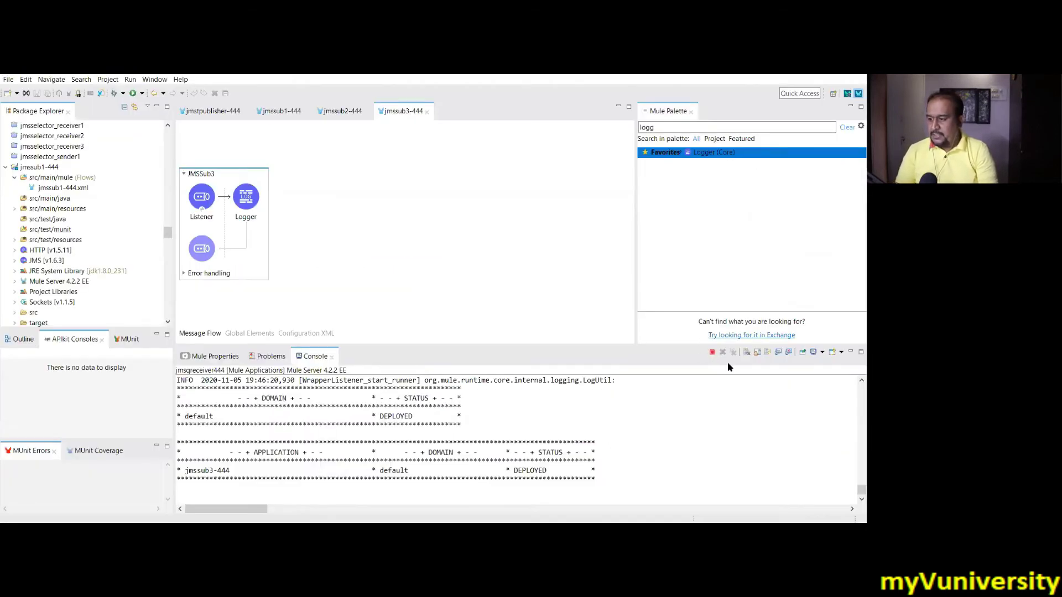
pyautogui.click(754, 353)
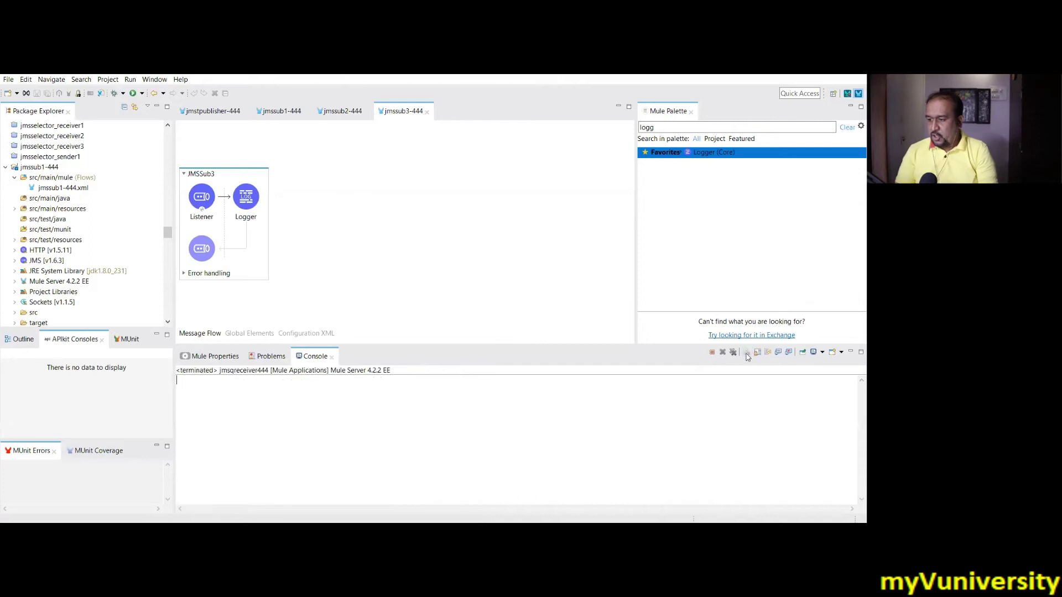
pyautogui.hotkey('alt', 'Tab')
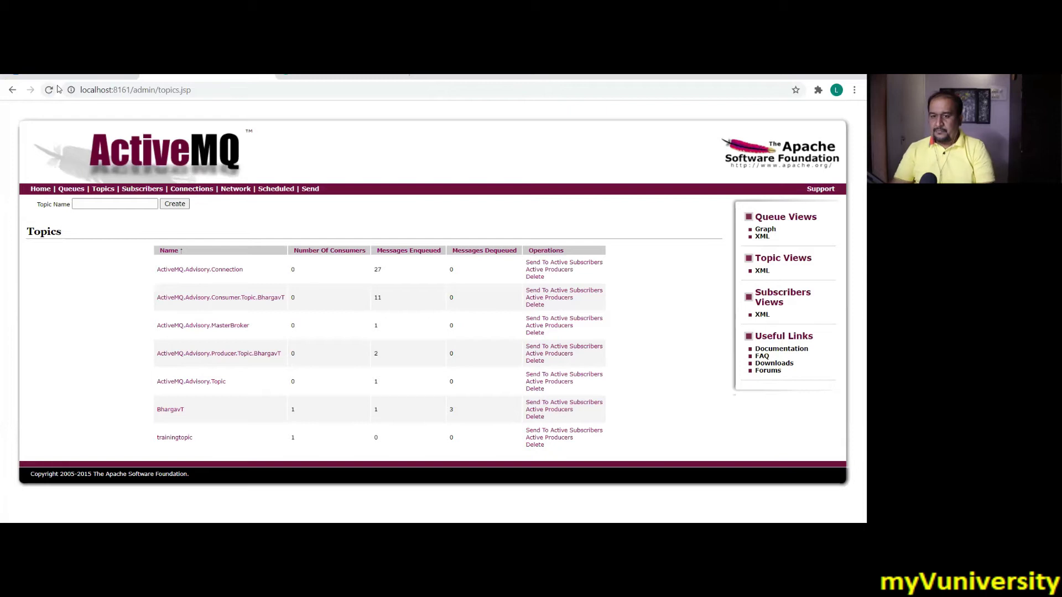
pyautogui.press('F5')
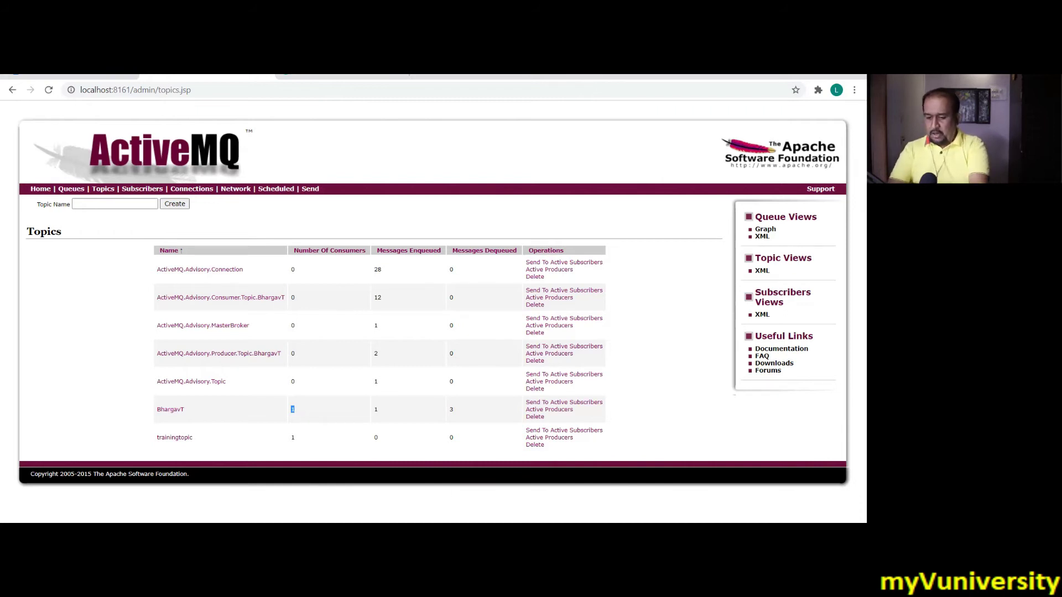
# Switch to the text notes and add a Run2 section with the line "publisher - running", followed by the start of a subscriber line.
pyautogui.hotkey('alt', 'Tab')
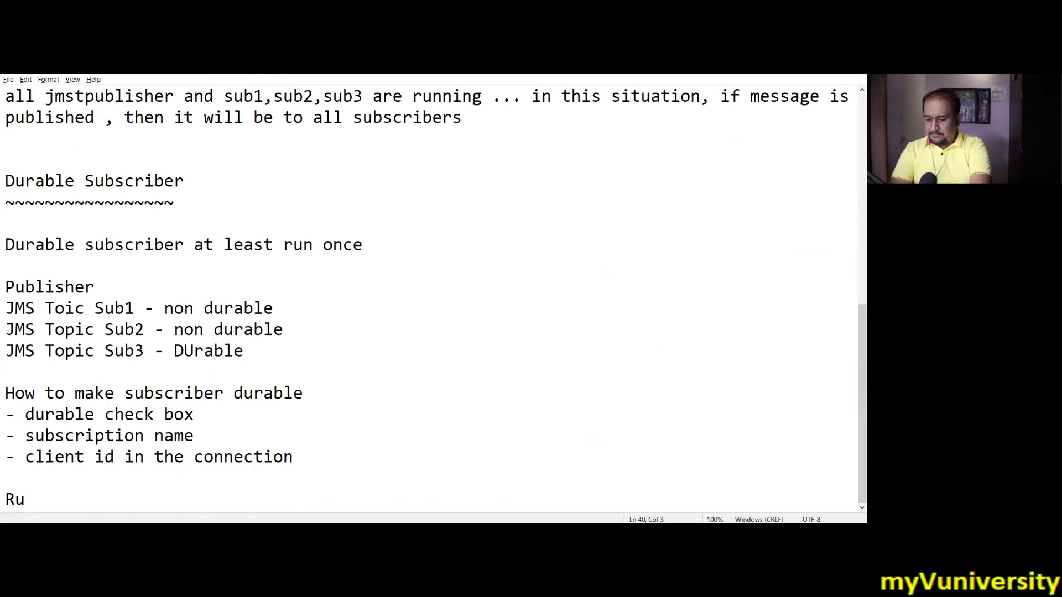
pyautogui.write('2')
pyautogui.press('Return')
pyautogui.press('Return')
pyautogui.write('publisher - running')
pyautogui.press('Return')
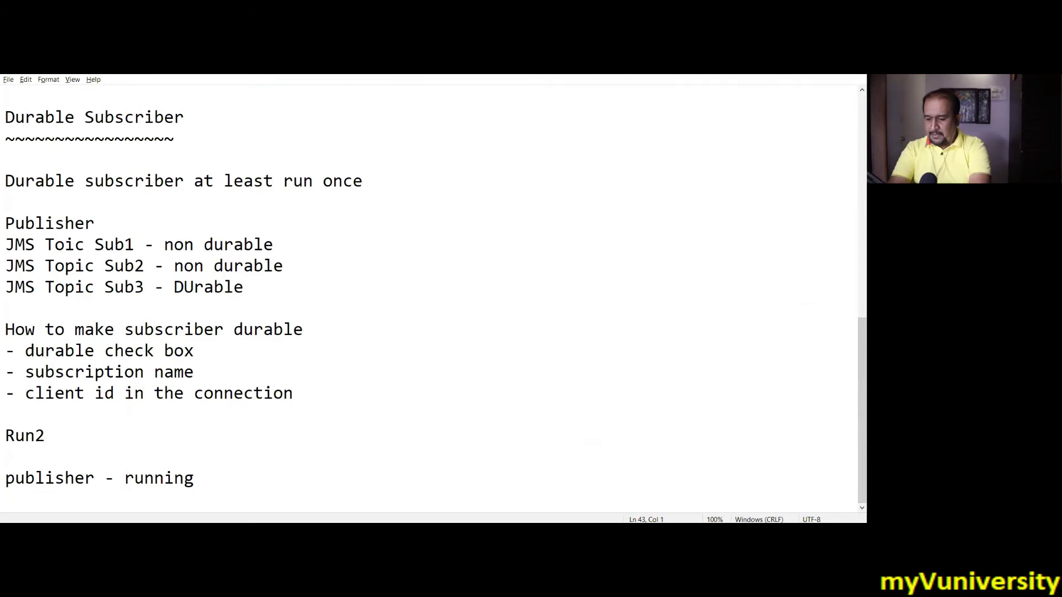
pyautogui.write('sub')
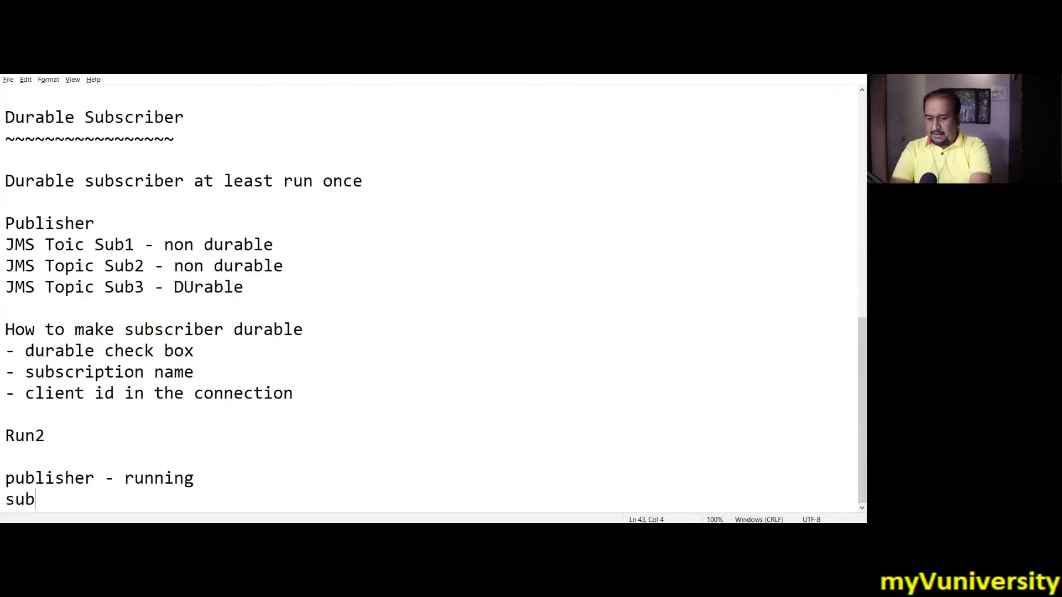